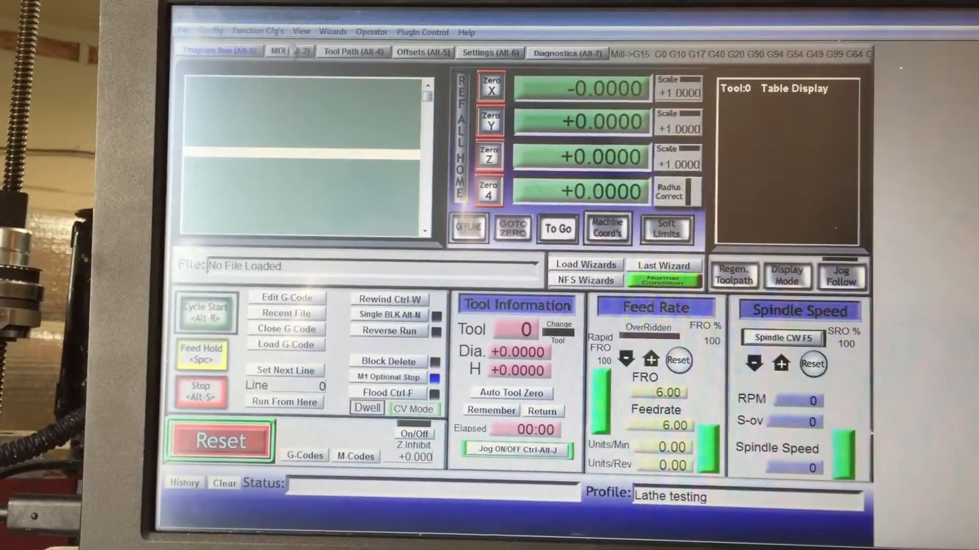
# Switch to MDI manual command entry and recall the earlier G0 X0 return-to-zero command
pyautogui.click(289, 51)
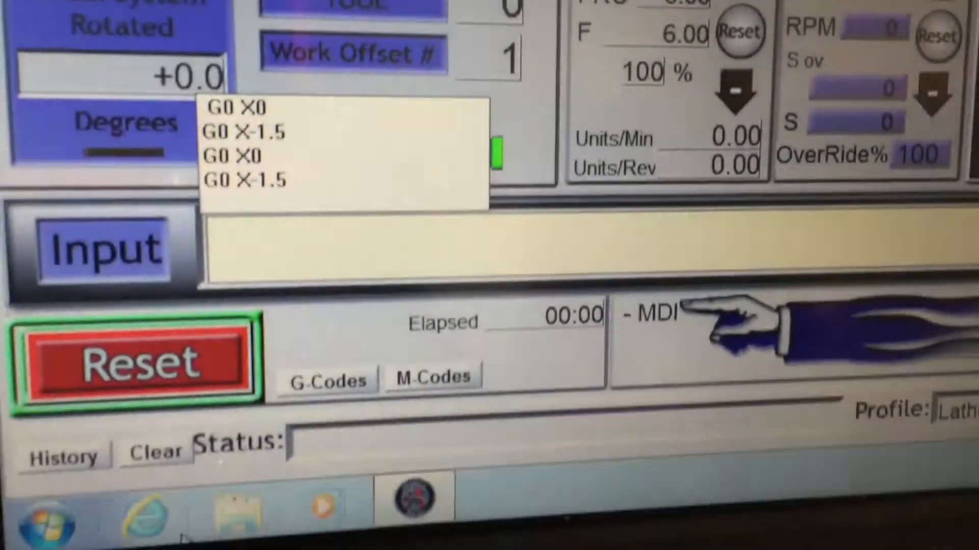
pyautogui.press('Up')
pyautogui.press('Up')
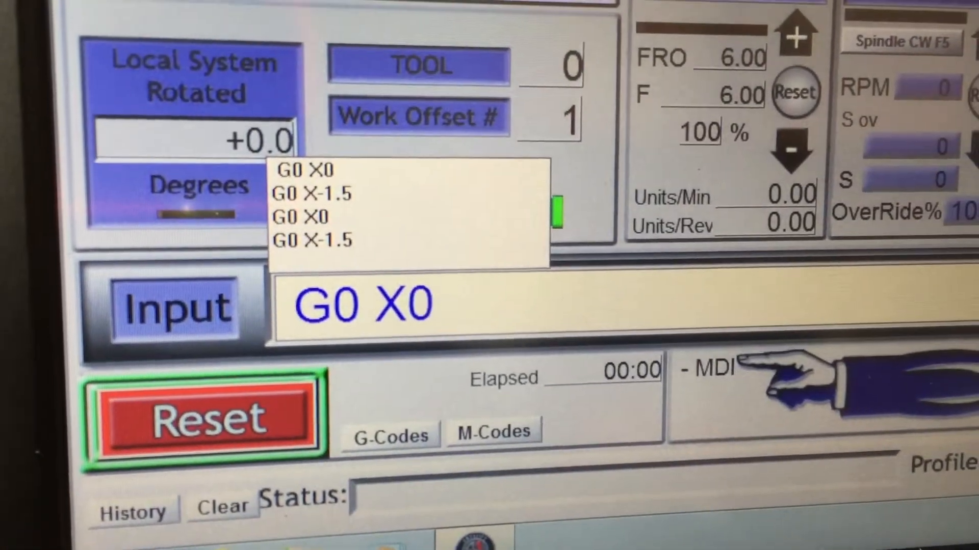